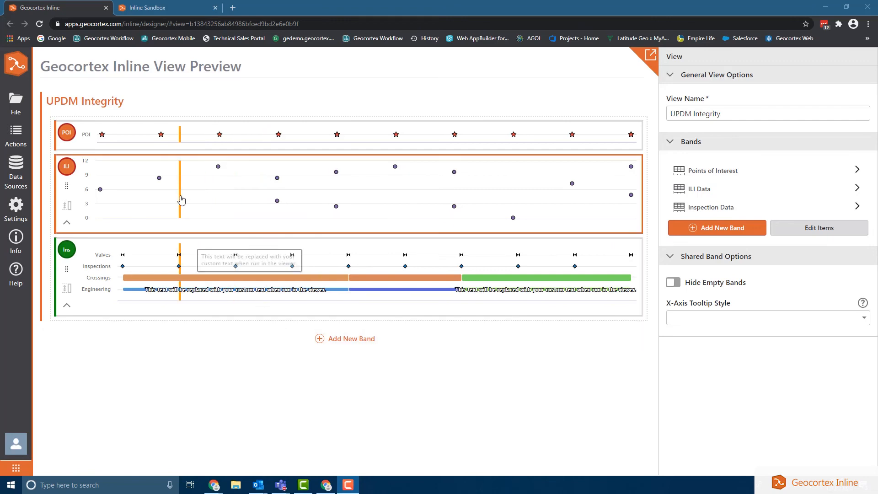
Enable station values in the station options and choose Station Series Network as the layer.
left_click(22, 213)
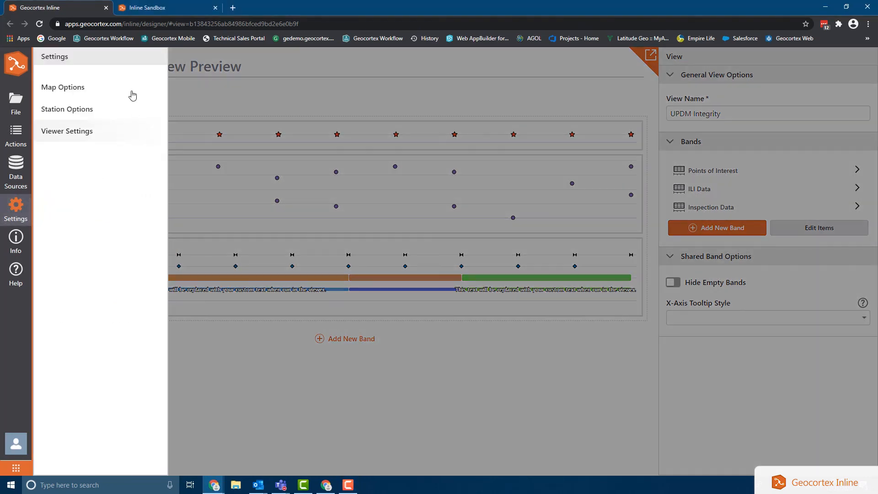
left_click(90, 110)
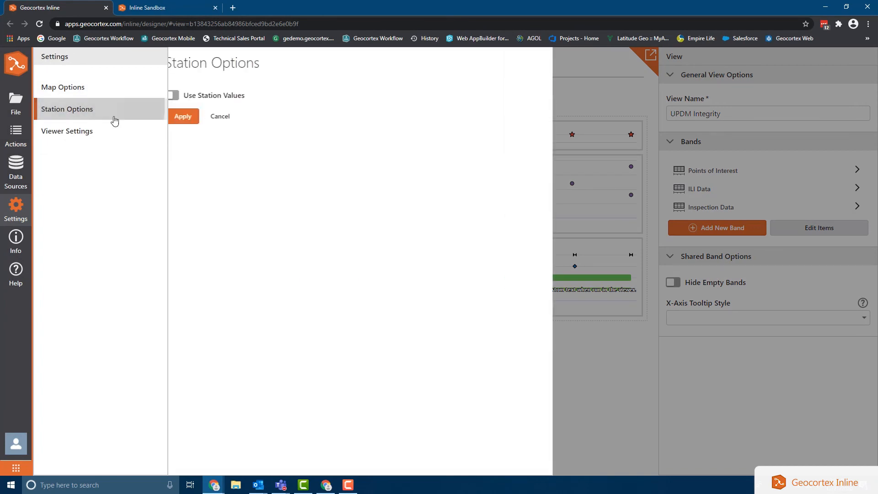
left_click(183, 96)
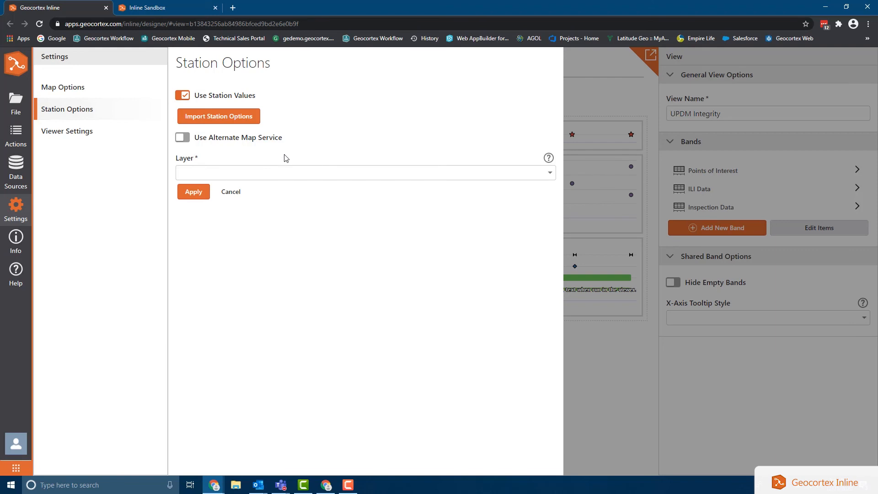
left_click(338, 180)
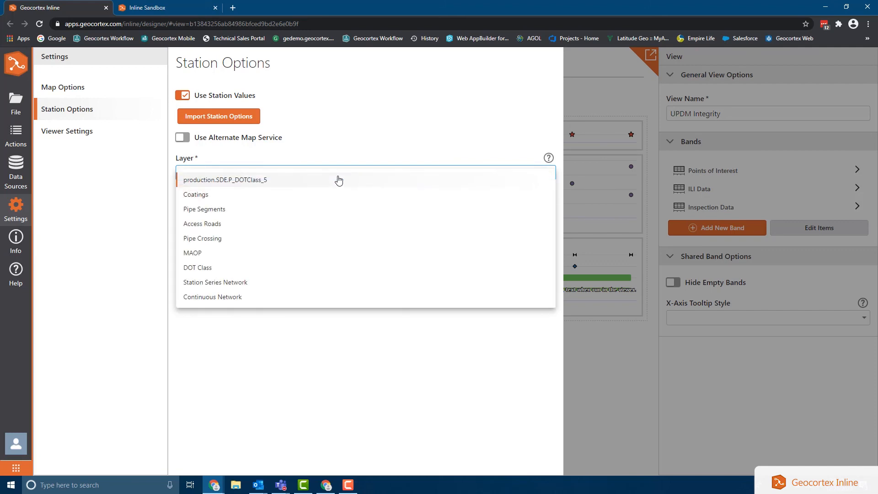
left_click(317, 284)
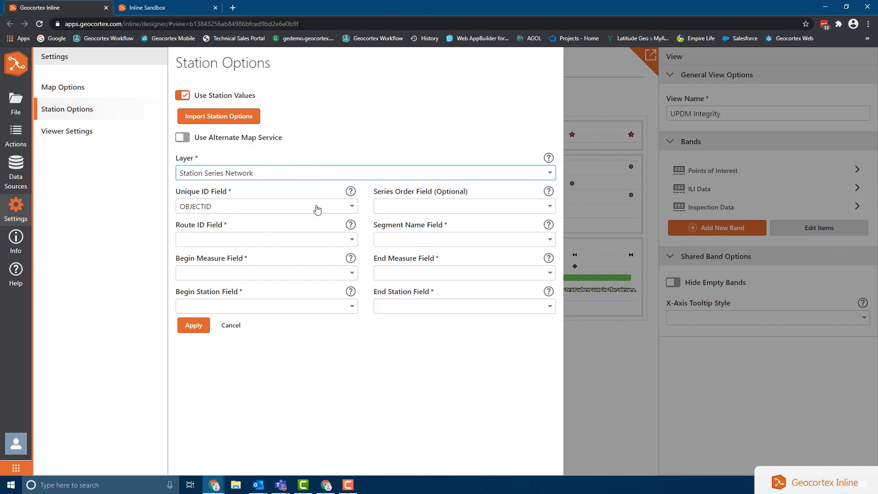
Set the station options' Route ID field to Route_GUID, Begin Measure to BeginMeasure and End Measure to EndMeasure.
left_click(220, 242)
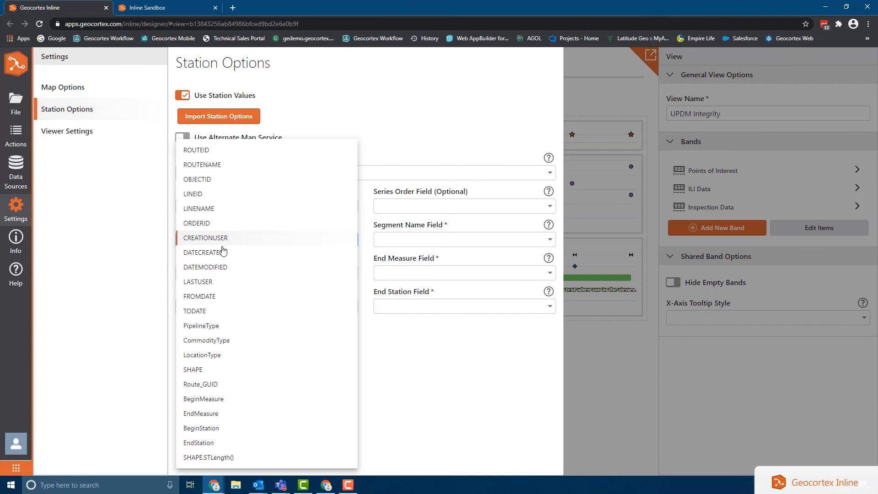
left_click(226, 388)
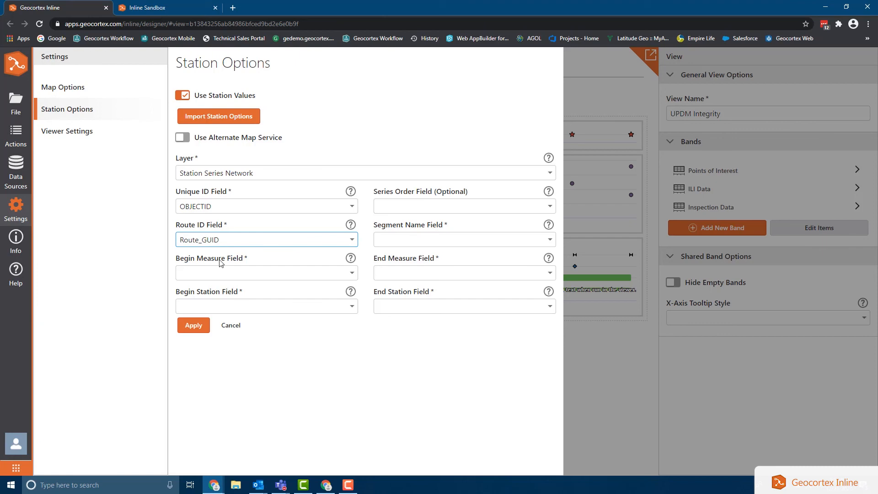
left_click(256, 274)
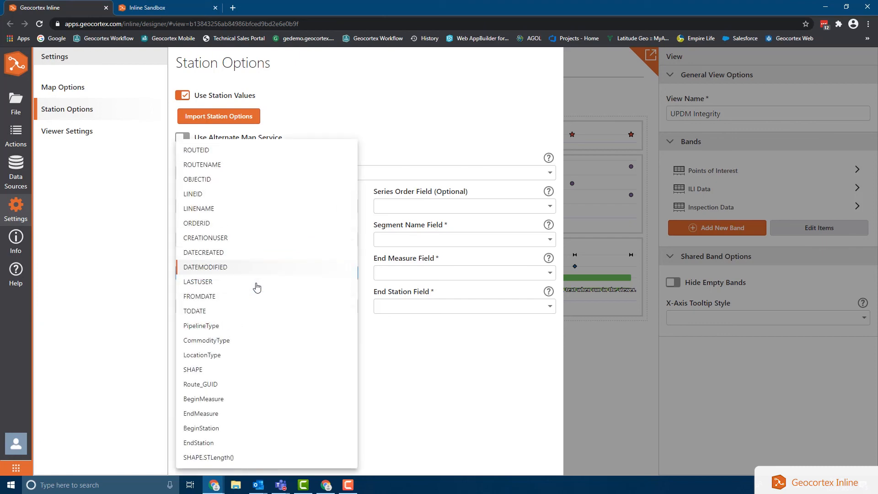
left_click(244, 399)
left_click(474, 273)
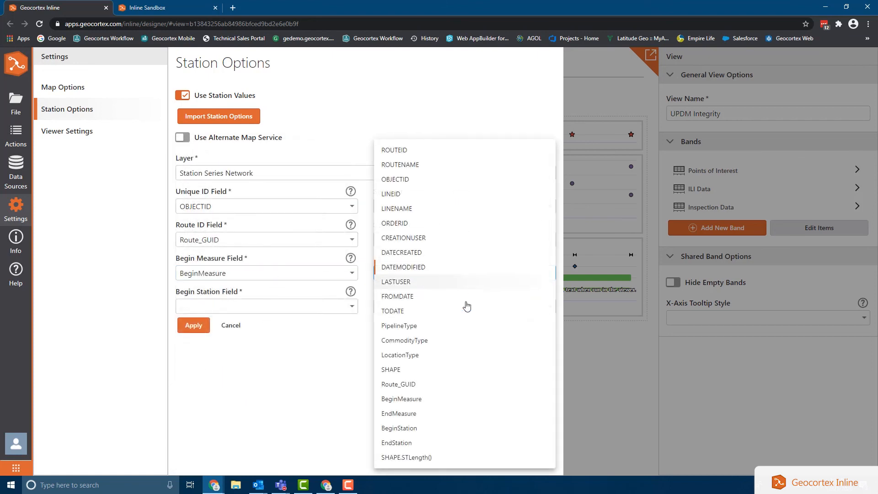
left_click(434, 416)
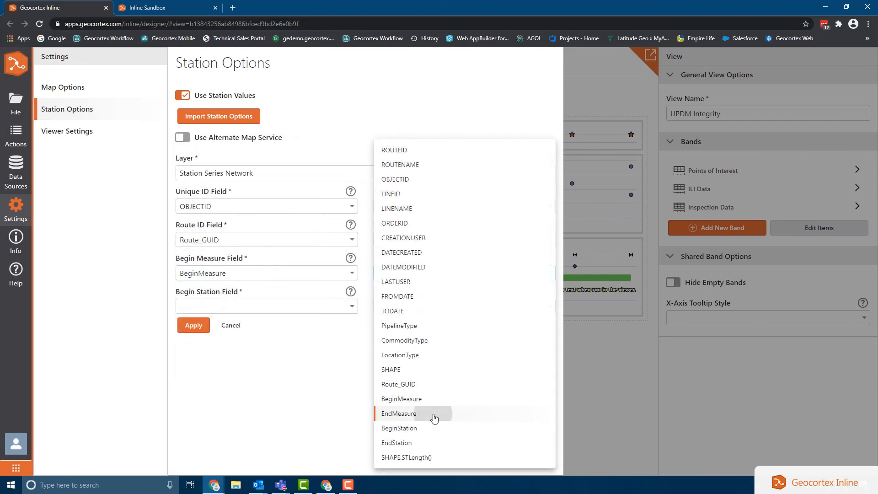
Set the Begin Station field to BeginStation and the End Station field to EndStation.
left_click(239, 309)
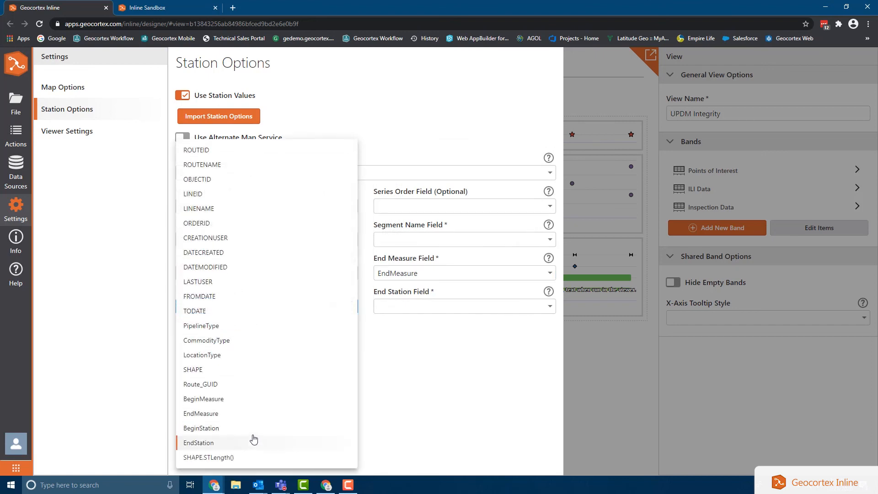
left_click(250, 433)
left_click(393, 307)
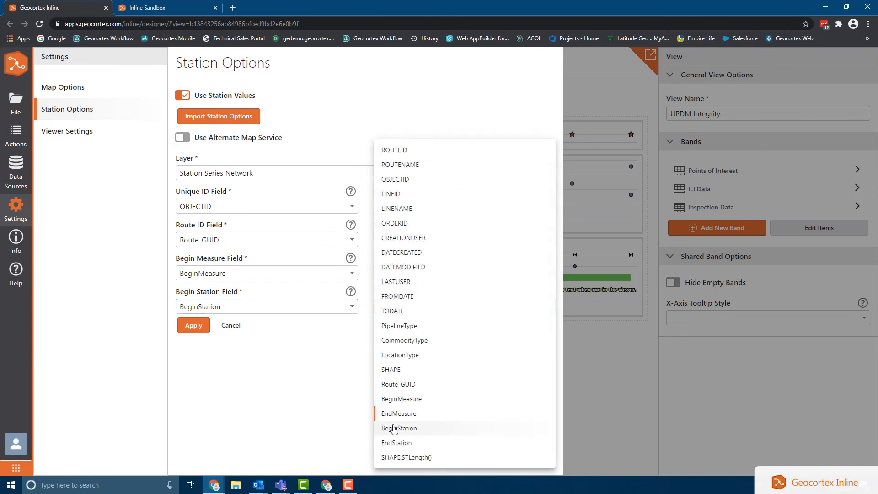
left_click(397, 443)
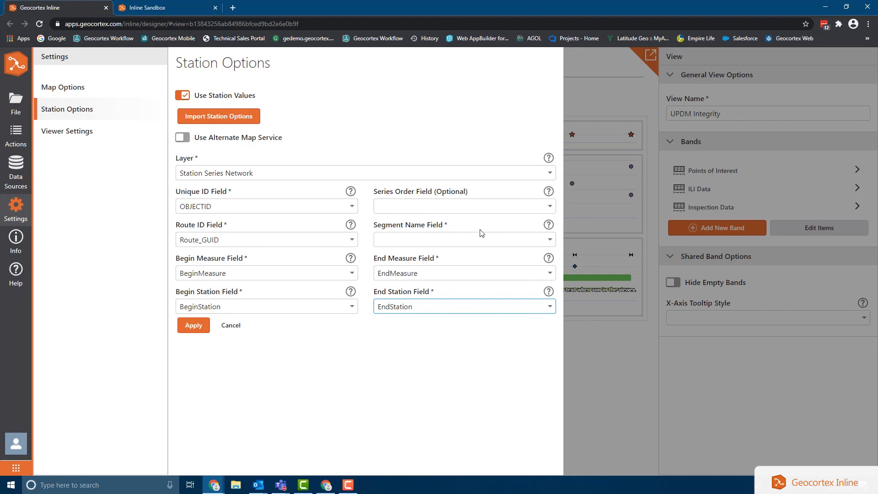
Set the Segment Name field to LINENAME and the Series Order field to ORDERID, then apply the station options.
left_click(526, 242)
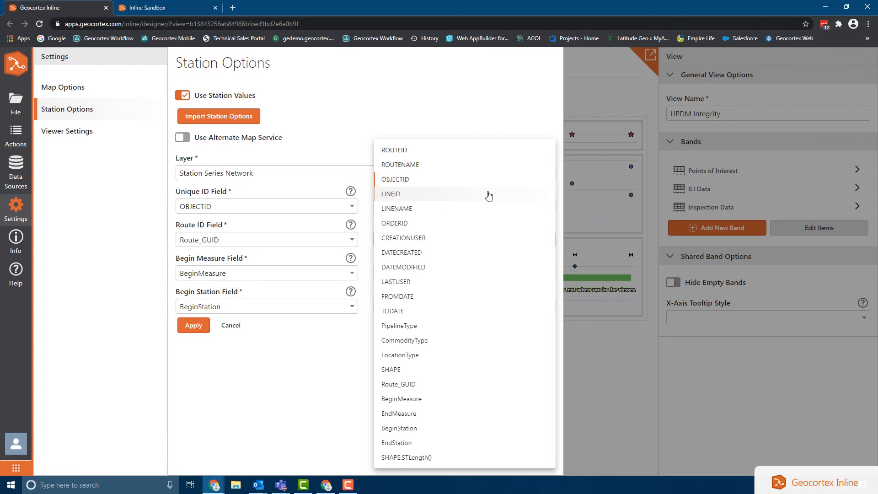
left_click(493, 210)
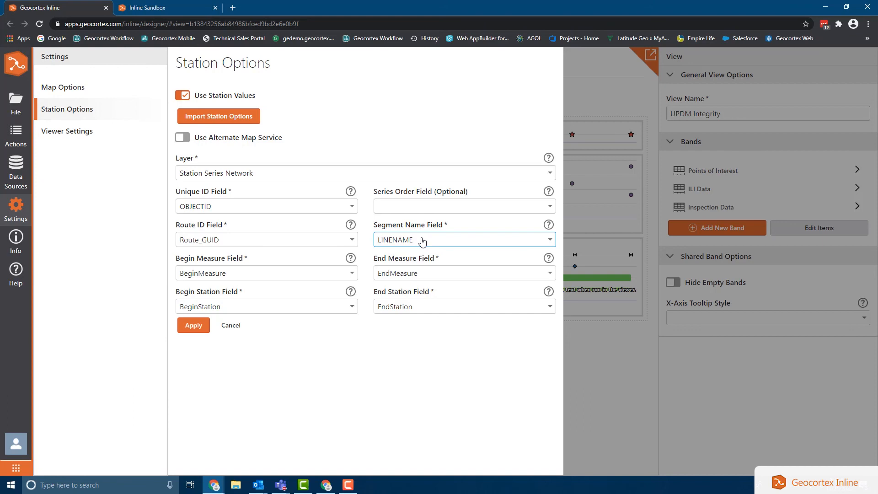
left_click(444, 206)
left_click(438, 224)
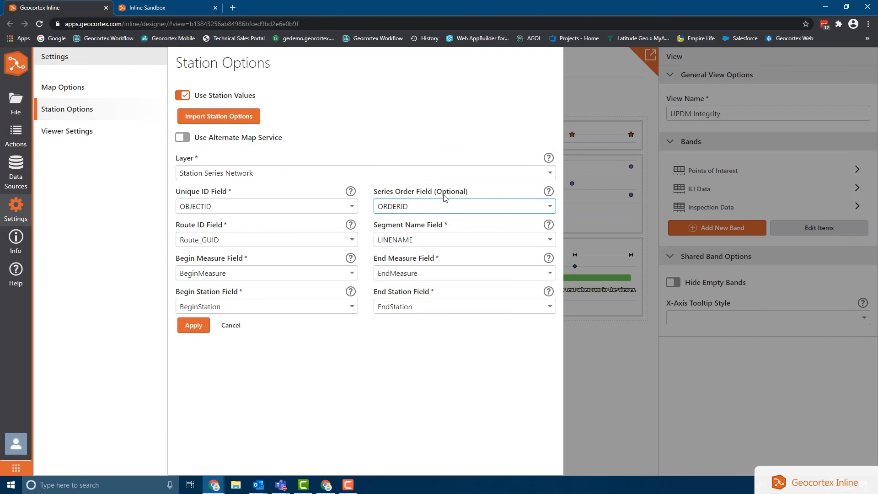
left_click(195, 330)
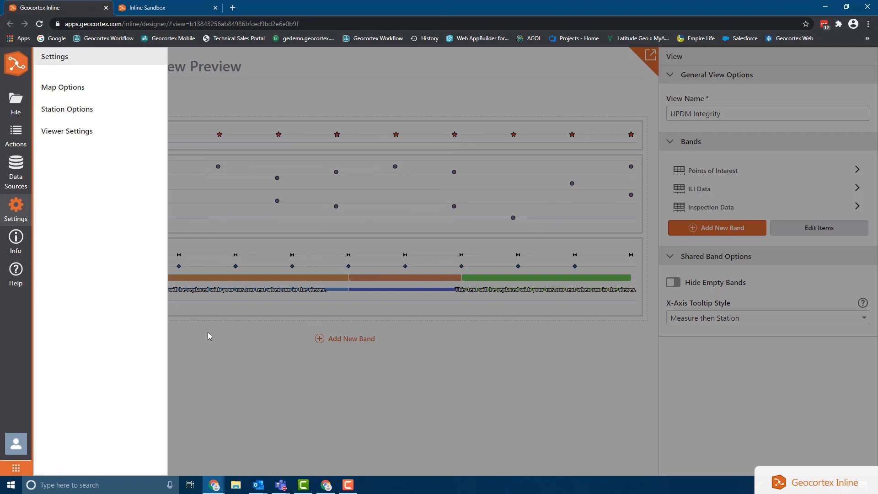
left_click(209, 340)
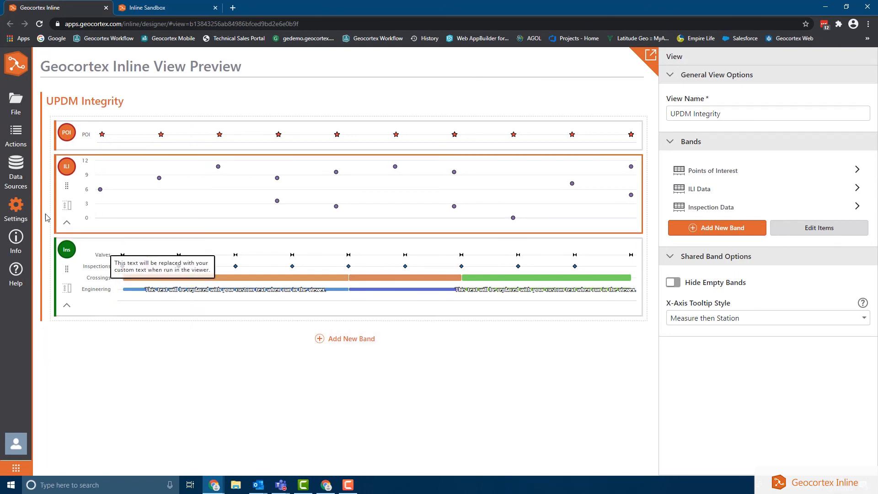
Turn on showing the station name on the map in the viewer settings and apply the change.
left_click(16, 211)
left_click(92, 131)
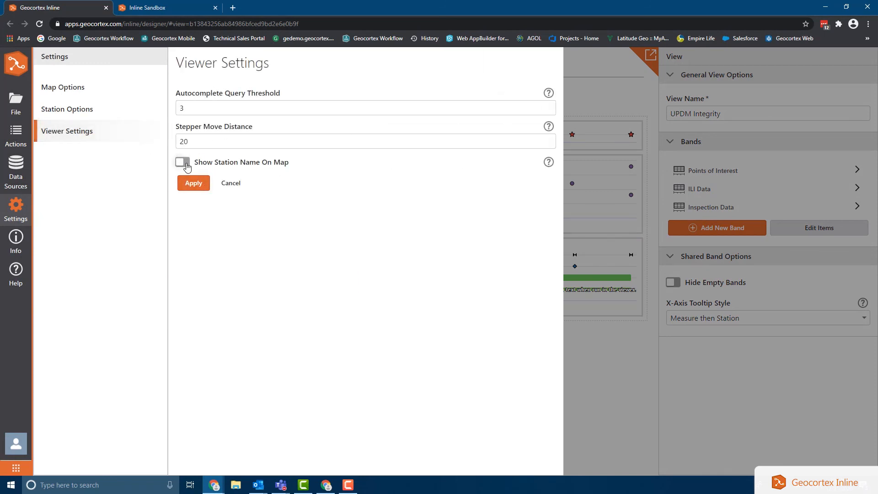
left_click(187, 167)
left_click(194, 184)
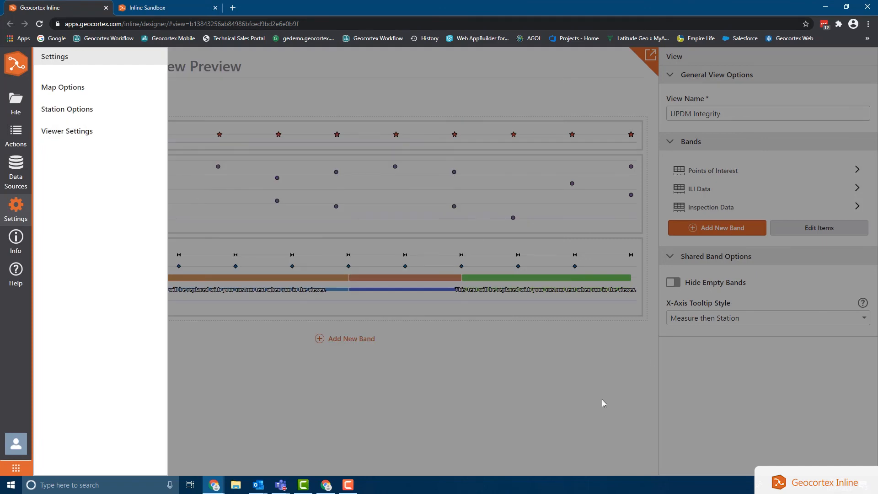
left_click(573, 371)
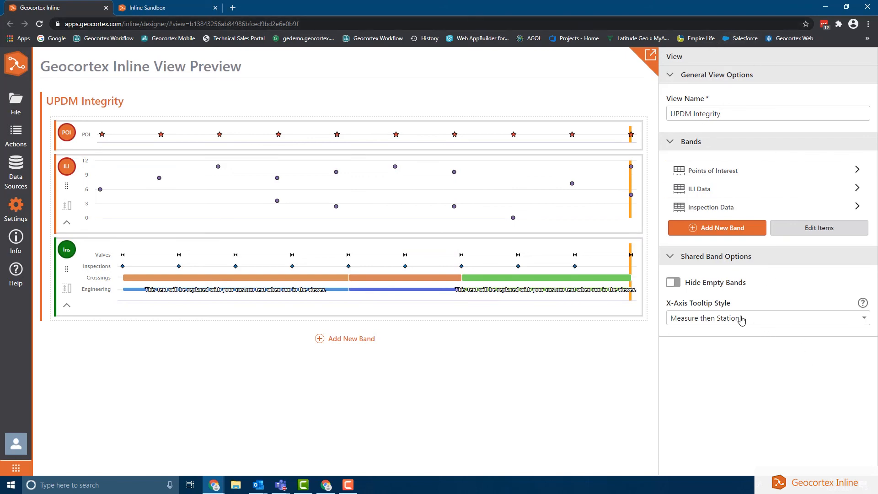
Select Measure then Station as the X-axis tooltip style and open the view in the Inline Sandbox.
left_click(719, 321)
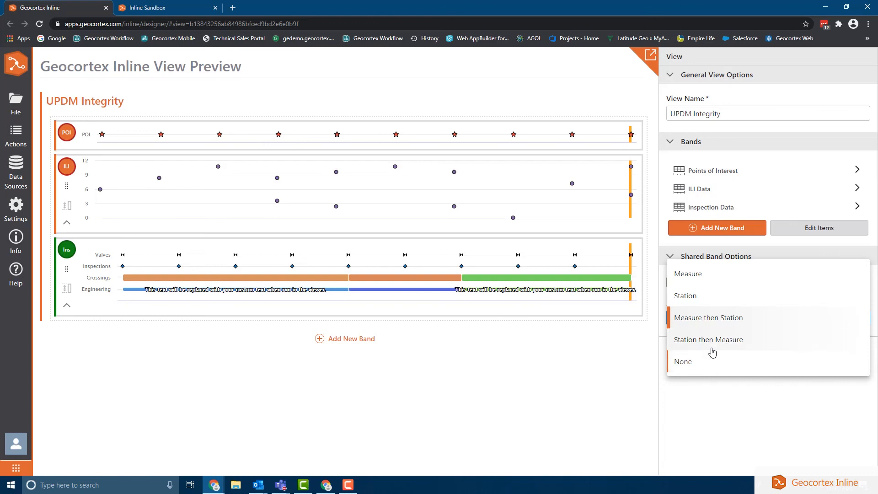
left_click(707, 320)
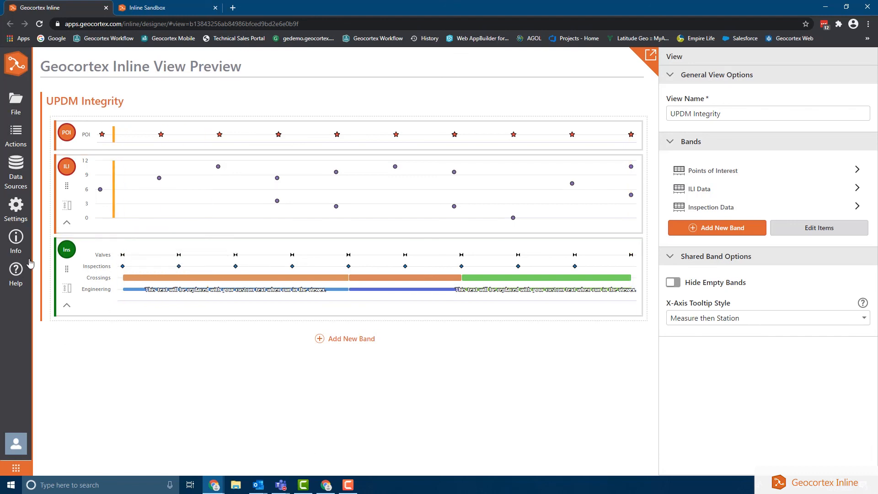
left_click(649, 56)
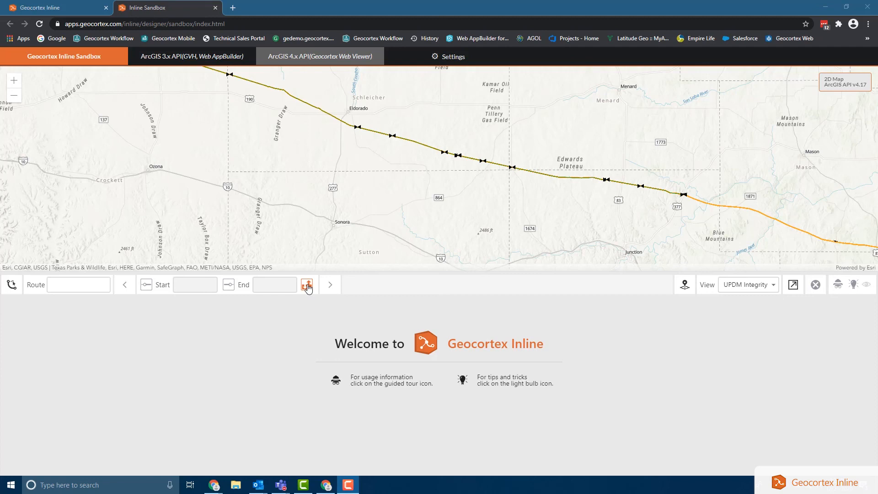
Search the routes for "lond" and load the Middle Vally-London route.
left_click(58, 286)
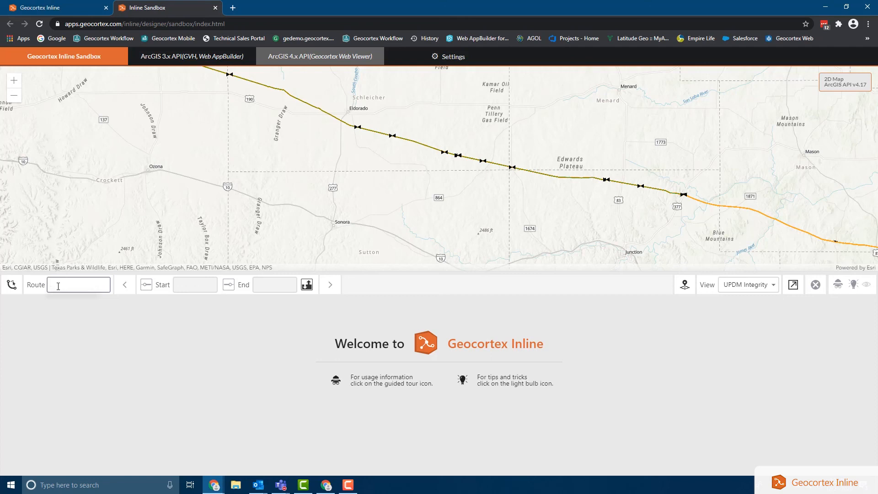
type("lond")
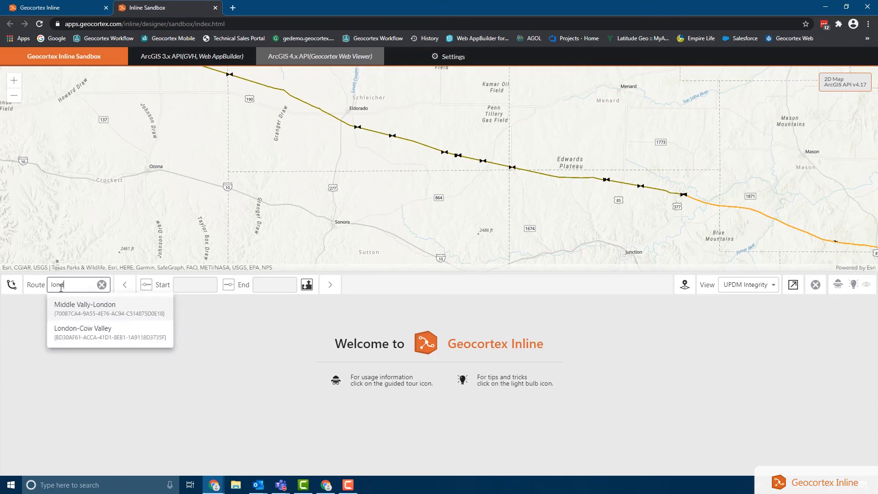
left_click(87, 305)
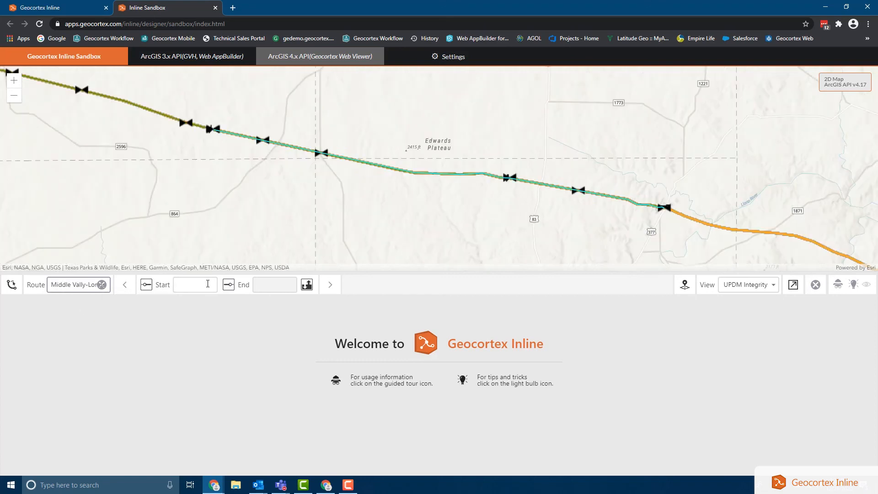
Pick the range on the route from the map, starting at about station 62+84.9 and ending at about 203+70.9.
left_click(146, 285)
left_click(574, 190)
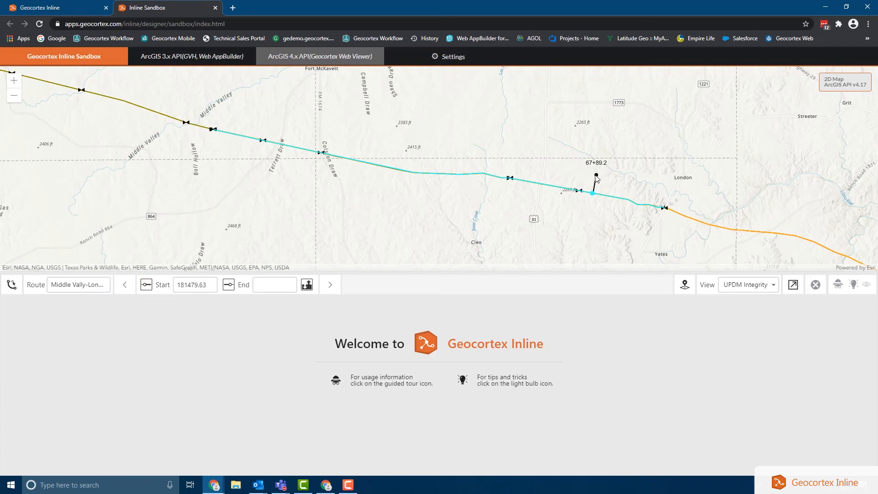
left_click(595, 178)
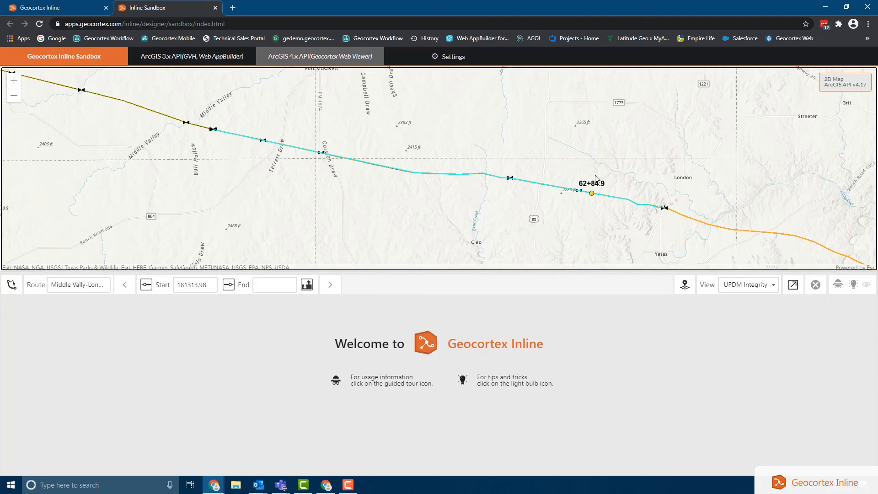
left_click(626, 179)
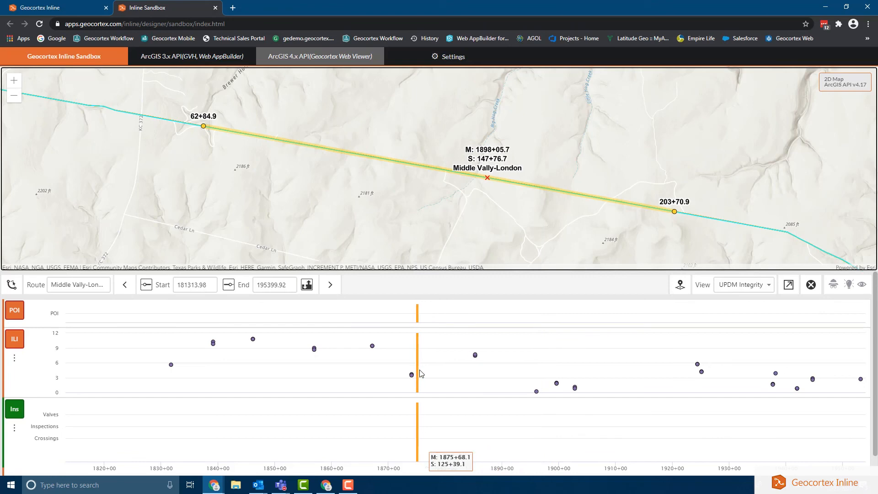
Switch the route range entry from begin and end measures to segments with stations.
left_click(307, 286)
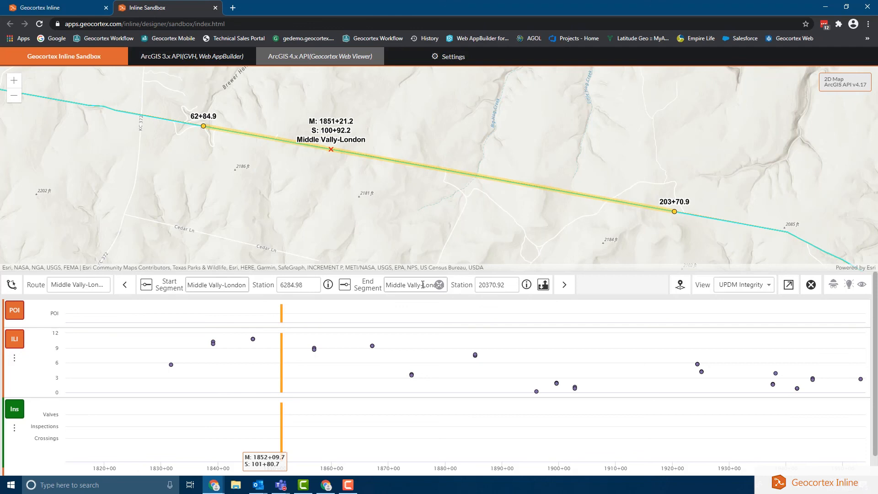
Search the end segments for "midd" and try ending the range at station 17000 on the Middle Vally-London segment 1420+41 - 1750+29.
left_click(422, 284)
left_click(439, 285)
type("mi")
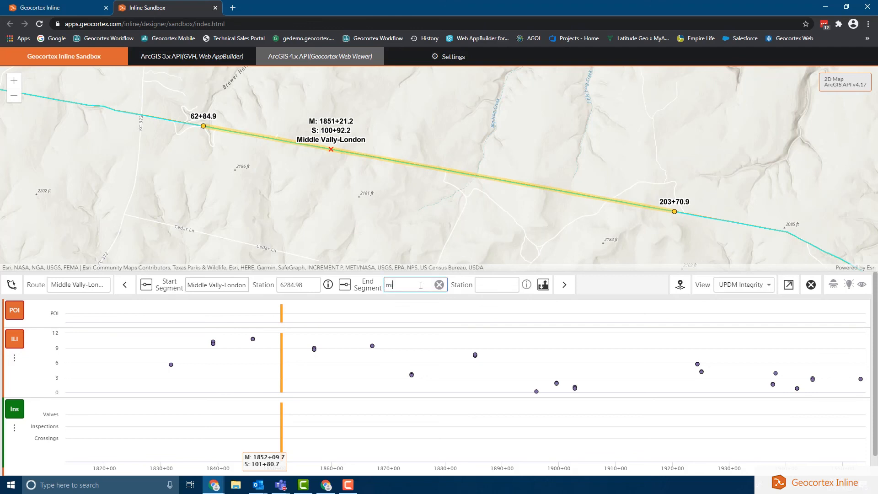
type("dd")
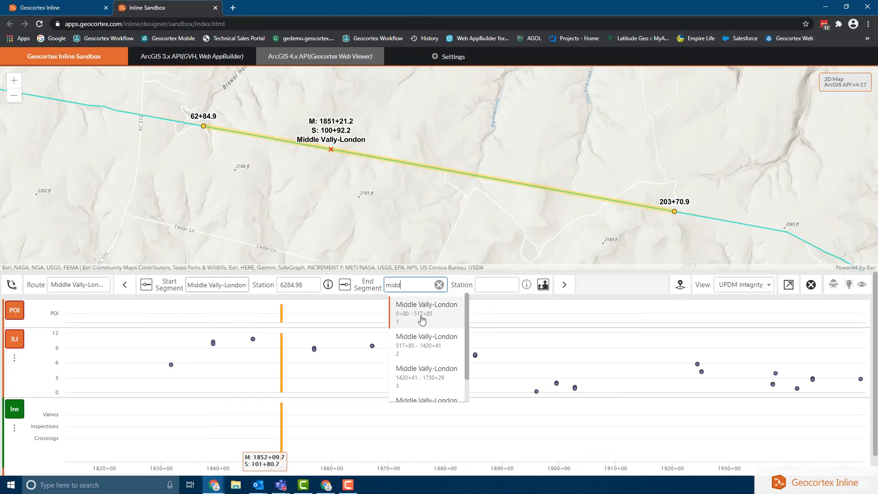
scroll(421, 320, "down", 1)
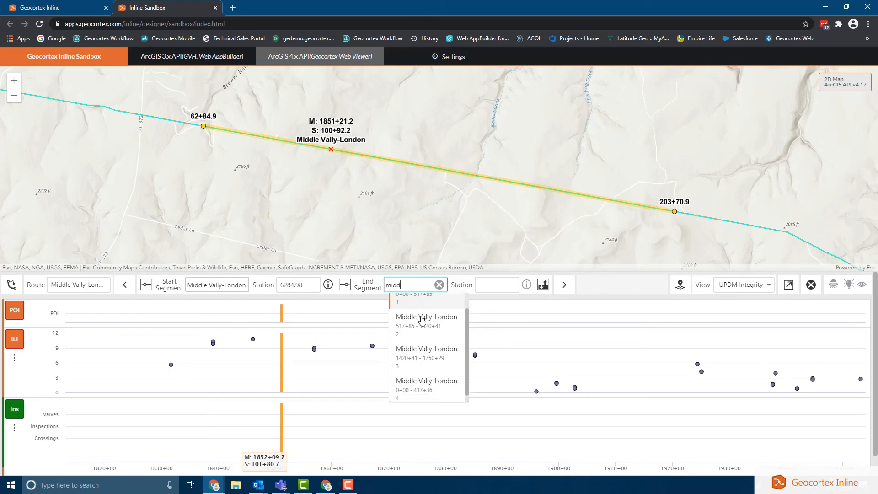
scroll(422, 320, "up", 1)
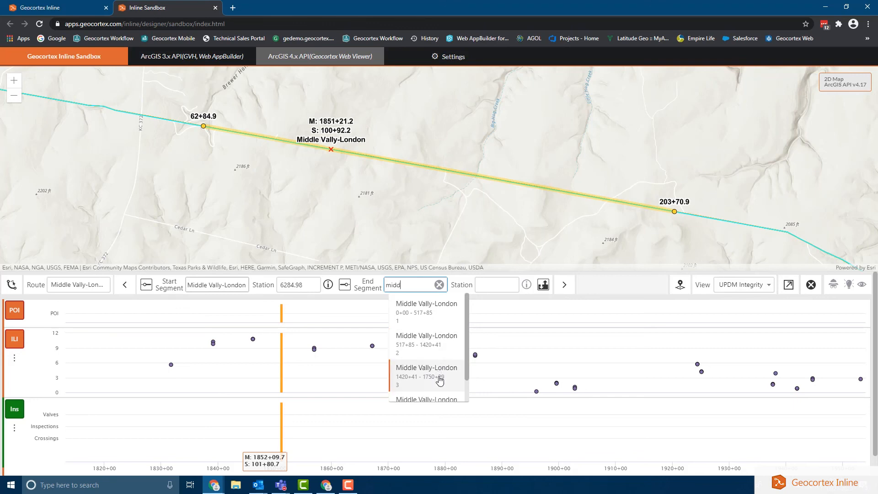
scroll(441, 366, "down", 1)
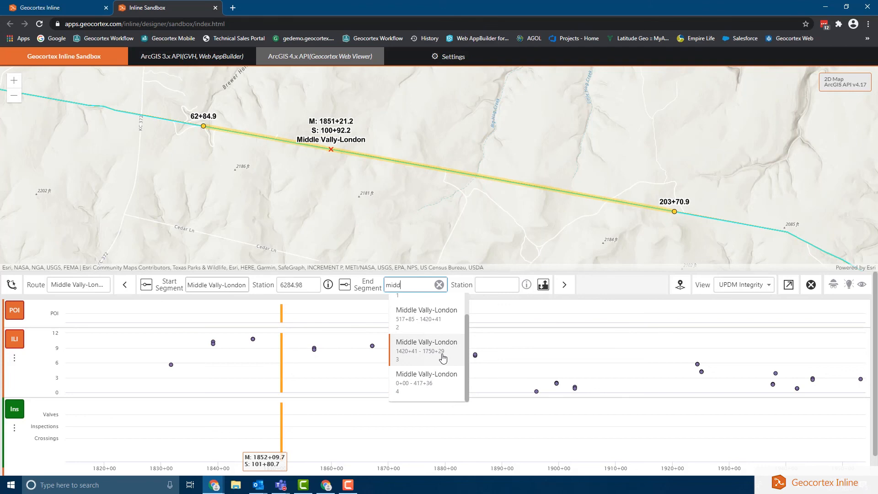
left_click(442, 358)
left_click(488, 286)
type("17000")
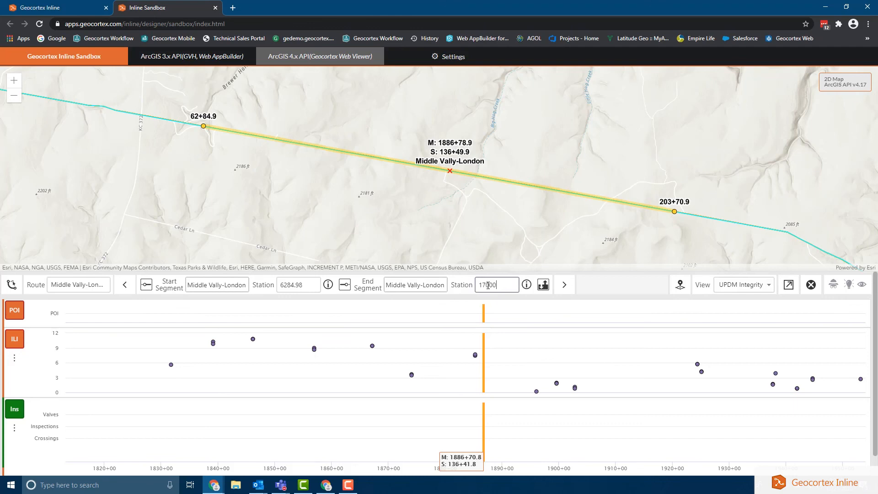
left_click(406, 286)
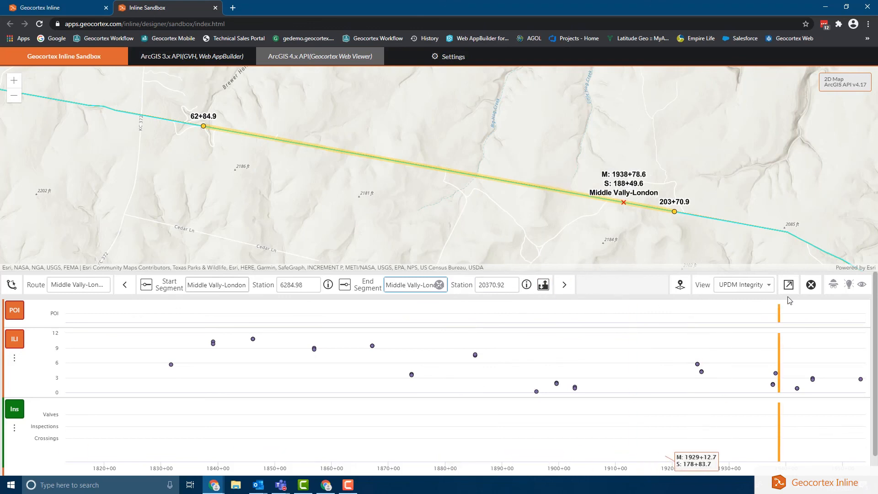
Open the form for adding a point of interest, view its Add By options, and leave the form.
left_click(679, 284)
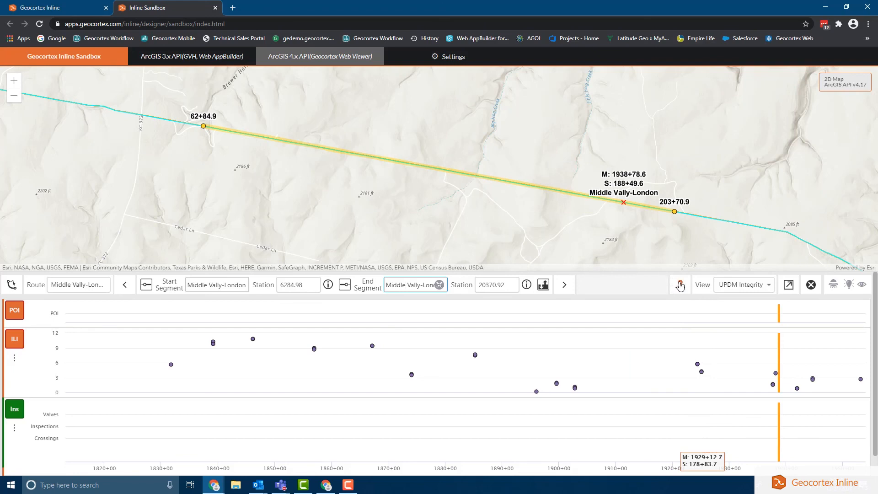
left_click(679, 285)
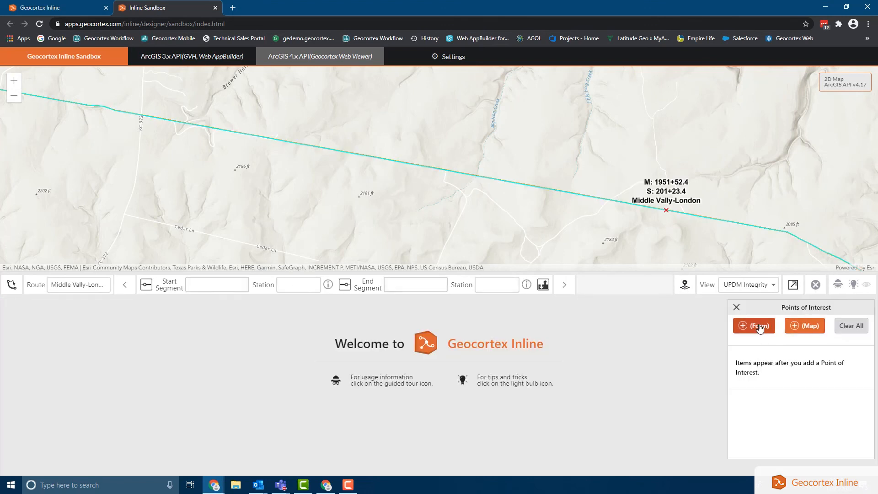
left_click(760, 328)
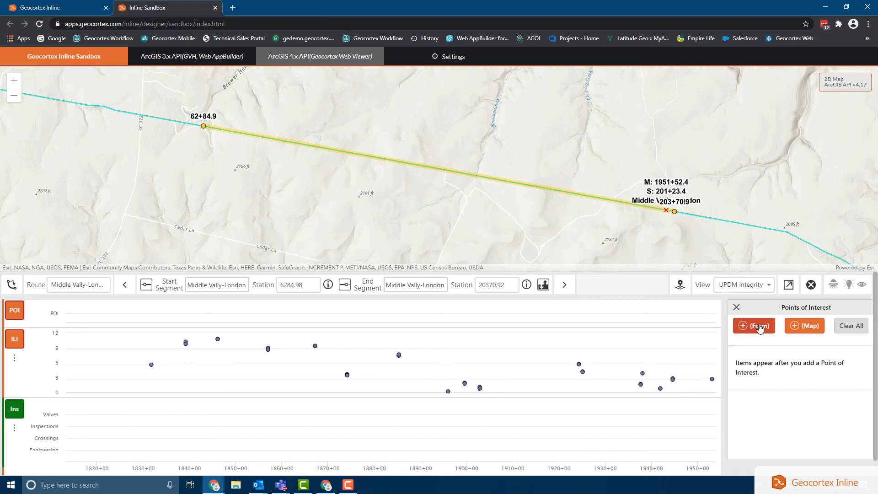
left_click(753, 328)
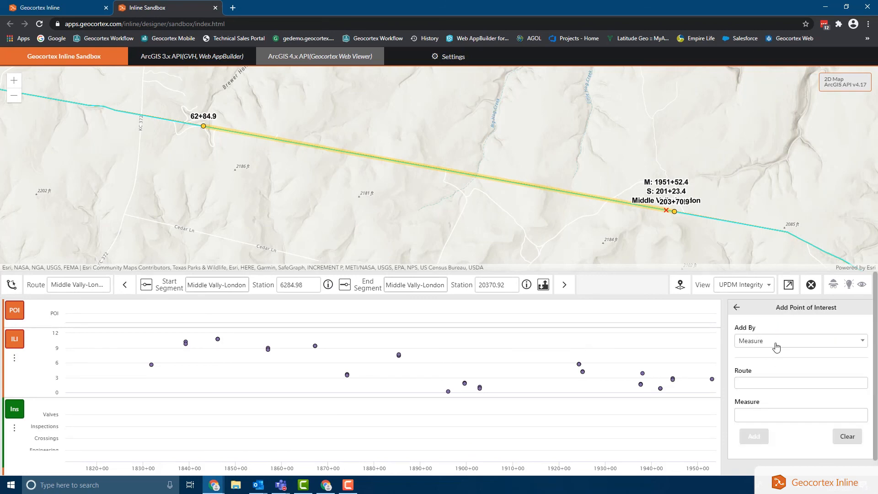
left_click(776, 346)
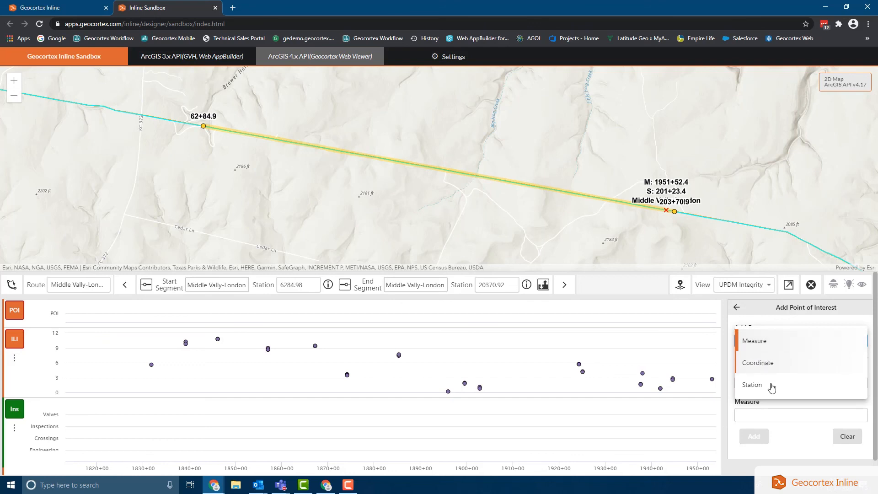
left_click(736, 309)
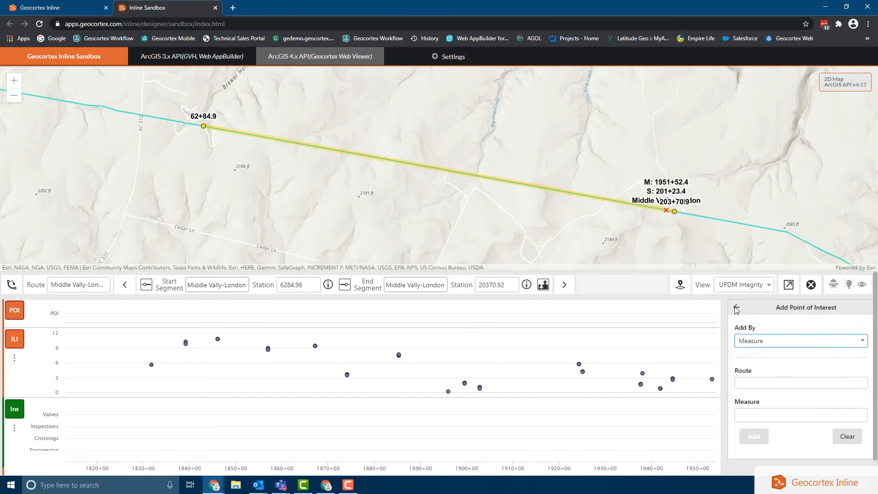